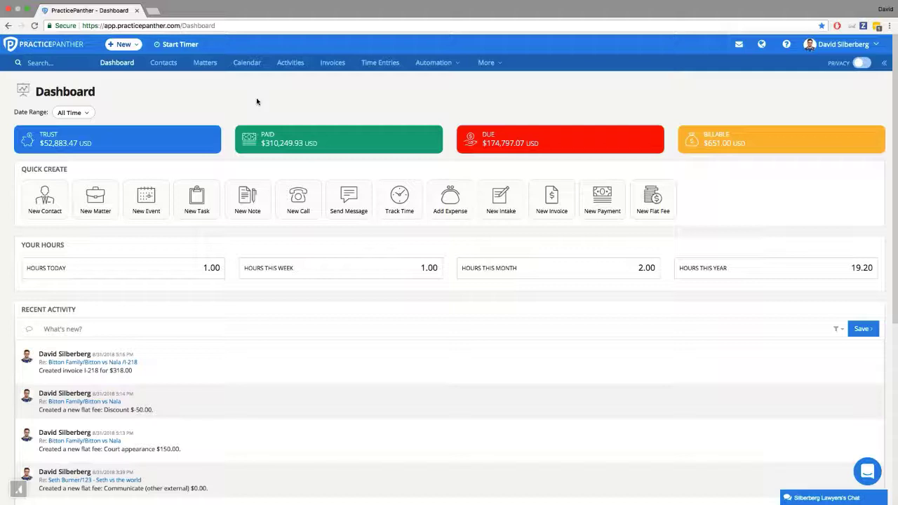
Step: Open the account settings in a new browser tab and view the Accept Online Payments settings
{"action": "left_click", "coordinate": [845, 44]}
{"action": "left_click", "coordinate": [765, 82], "text": "super"}
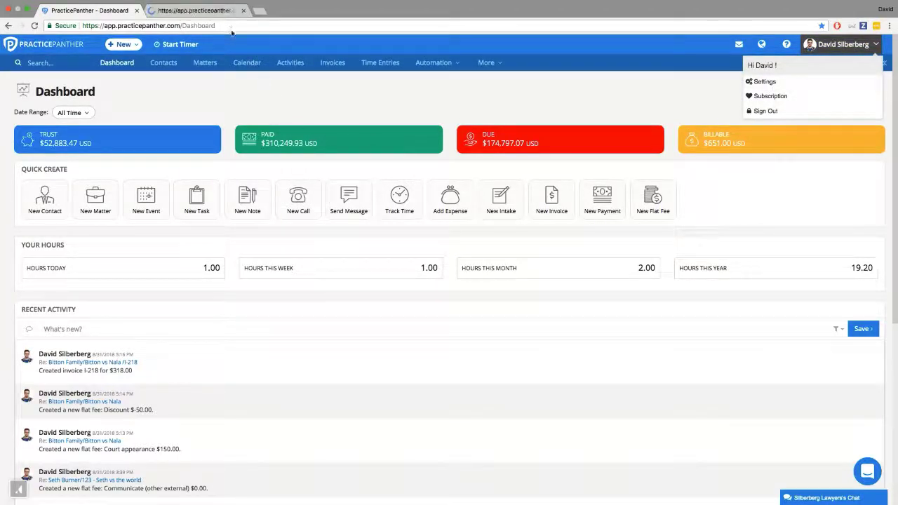
{"action": "left_click", "coordinate": [224, 15]}
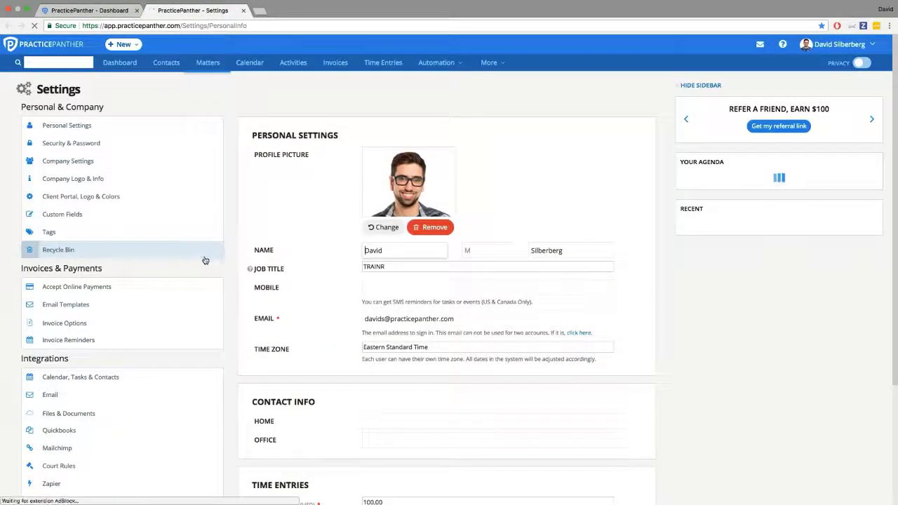
{"action": "left_click", "coordinate": [150, 288]}
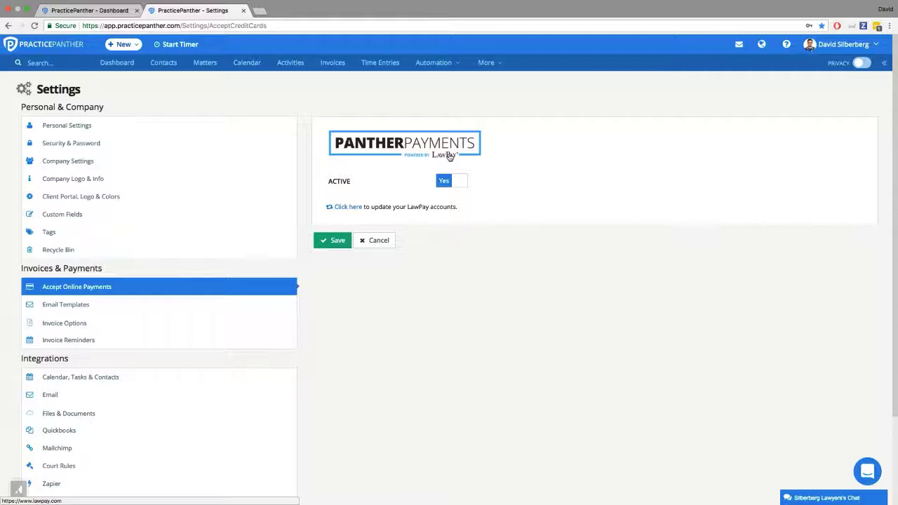
Step: Go to the Payment Plans page and review the choices of its status filter
{"action": "left_click", "coordinate": [433, 63]}
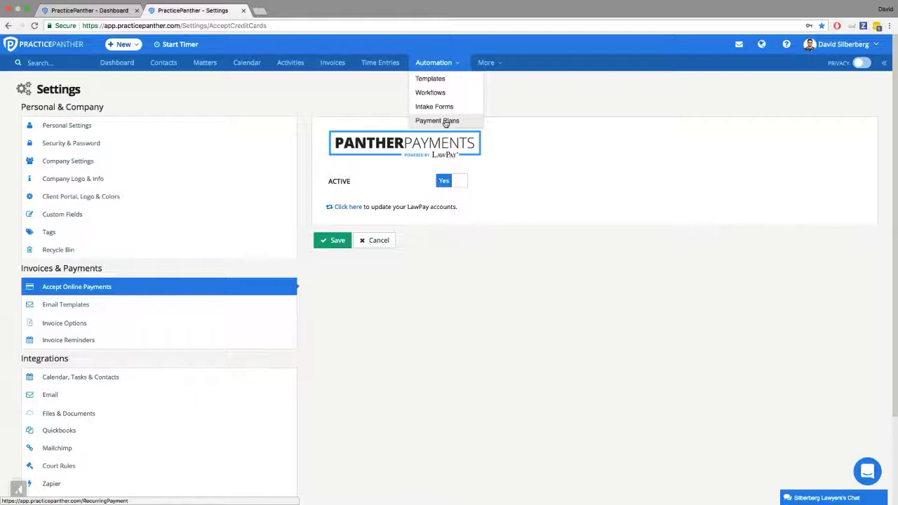
{"action": "left_click", "coordinate": [445, 123]}
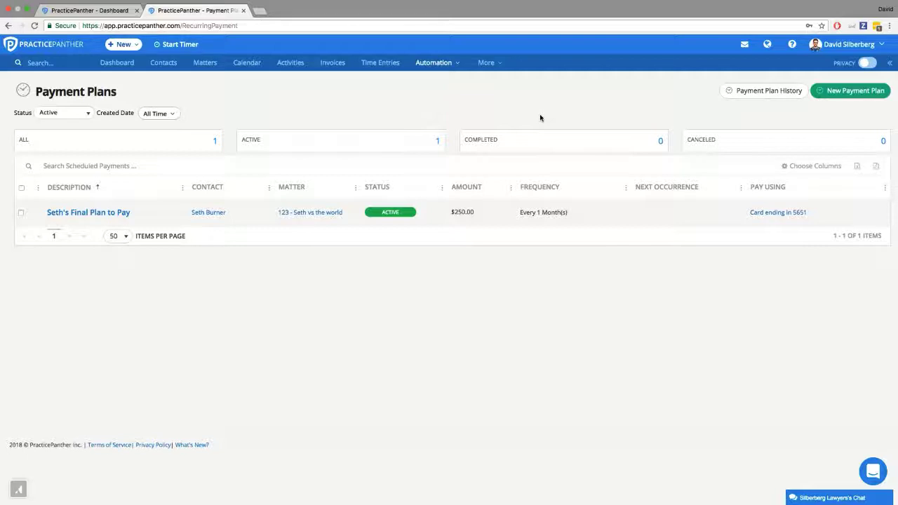
{"action": "left_click", "coordinate": [81, 118]}
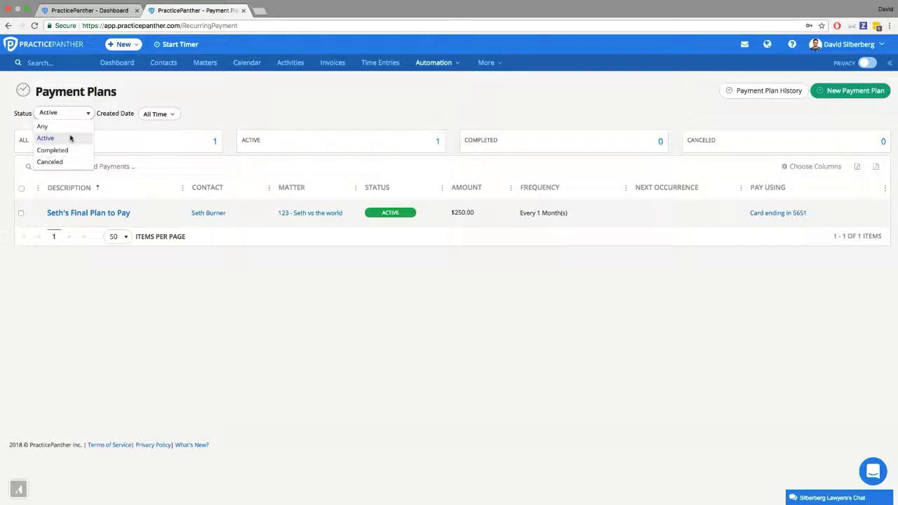
{"action": "left_click", "coordinate": [254, 101]}
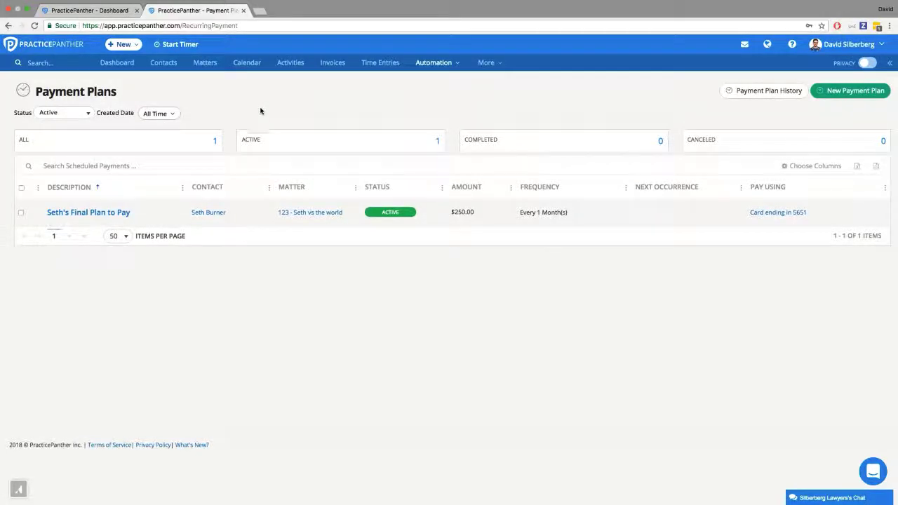
Step: Start a new payment plan and link it to the client's contact record and the "vs the world 2" matter
{"action": "left_click", "coordinate": [836, 94]}
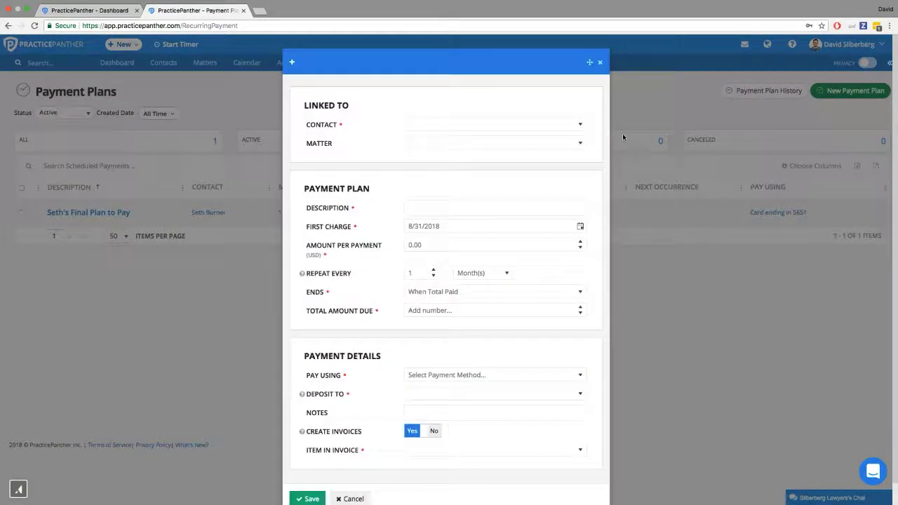
{"action": "left_click", "coordinate": [464, 124]}
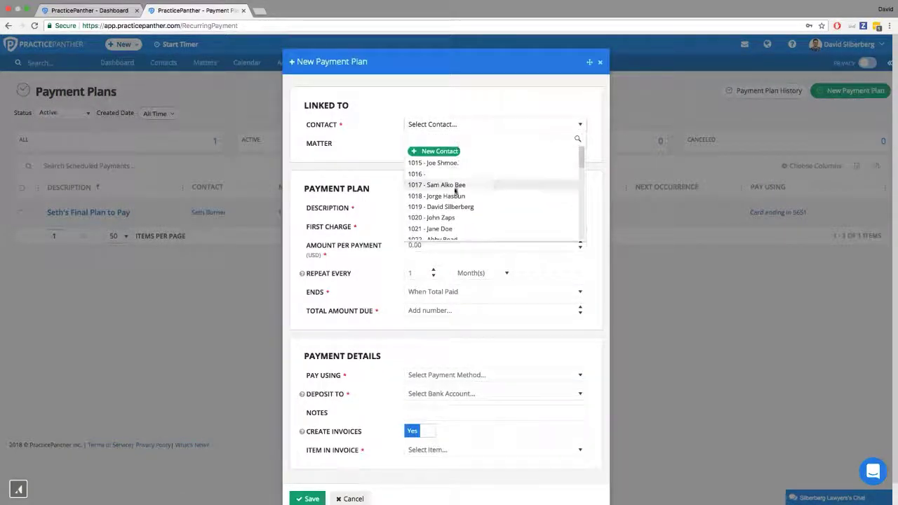
{"action": "left_click", "coordinate": [455, 206]}
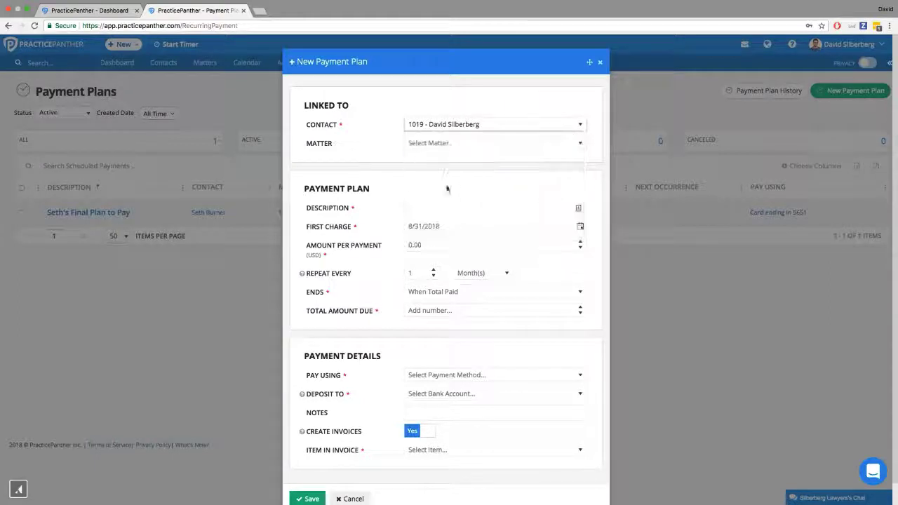
{"action": "left_click", "coordinate": [449, 143]}
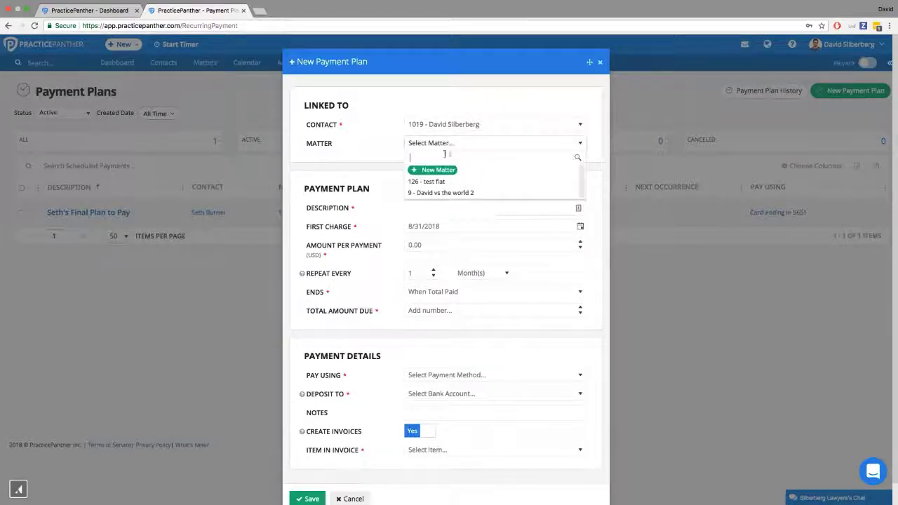
{"action": "left_click", "coordinate": [433, 193]}
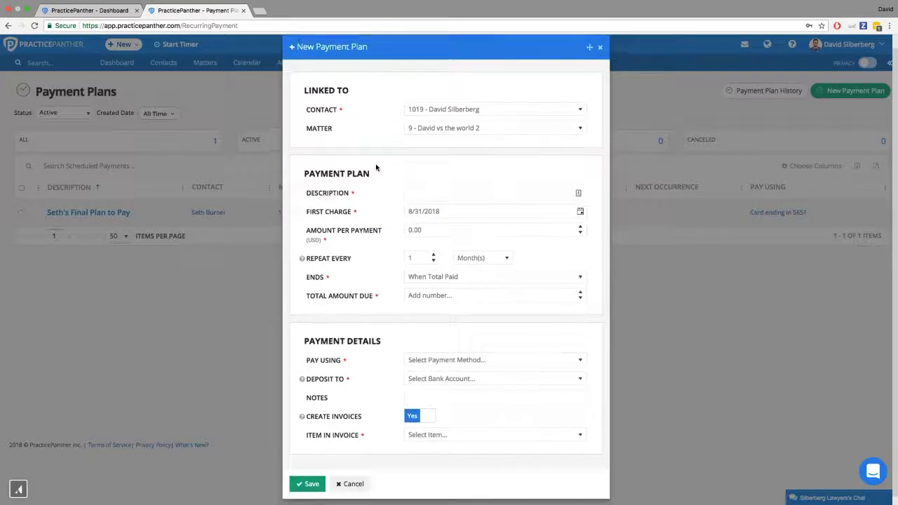
Step: Describe the payment plan with the client's first name in the possessive followed by "Plan to Pay"
{"action": "left_click", "coordinate": [427, 190]}
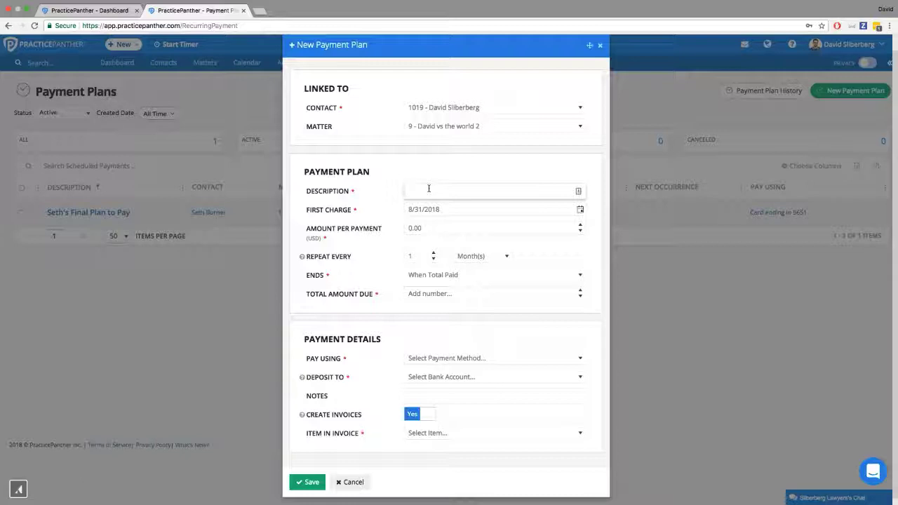
{"action": "type", "text": "David's Plan to PA"}
{"action": "left_click", "coordinate": [425, 177]}
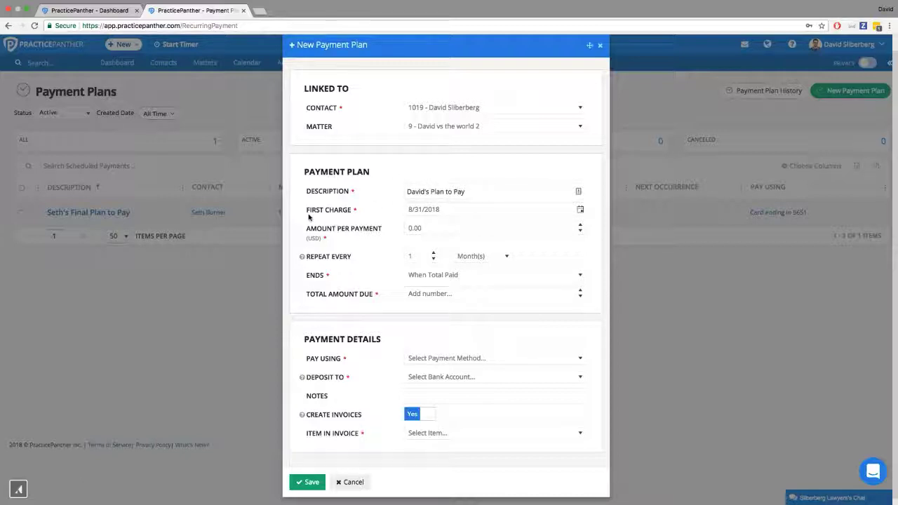
Step: Check the plan's first charge date and set the amount per payment to 200.00 USD
{"action": "left_click_drag", "start_coordinate": [307, 209], "coordinate": [354, 211]}
{"action": "left_click", "coordinate": [433, 209]}
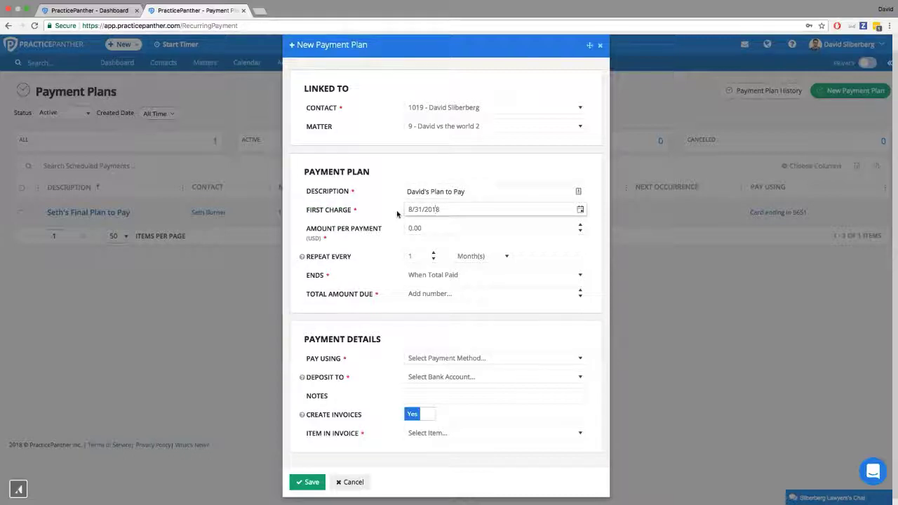
{"action": "left_click", "coordinate": [414, 228]}
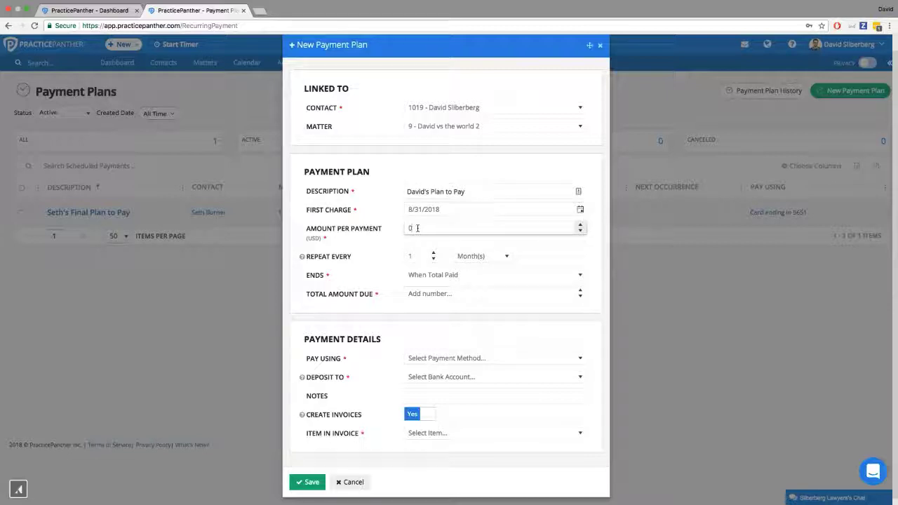
{"action": "left_click_drag", "start_coordinate": [417, 229], "coordinate": [408, 231]}
{"action": "type", "text": "200"}
{"action": "left_click", "coordinate": [387, 242]}
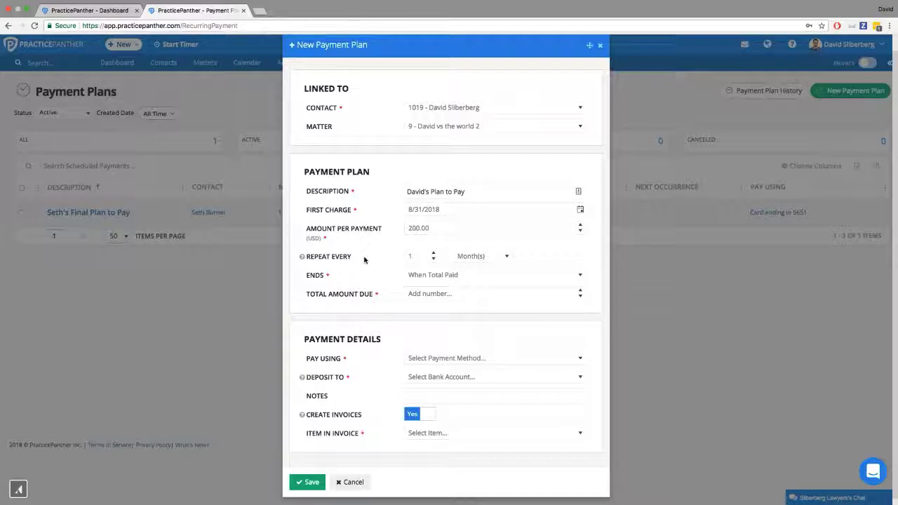
Step: Review the repeat interval options and set the plan's total amount due to 2,000.00
{"action": "left_click", "coordinate": [417, 257]}
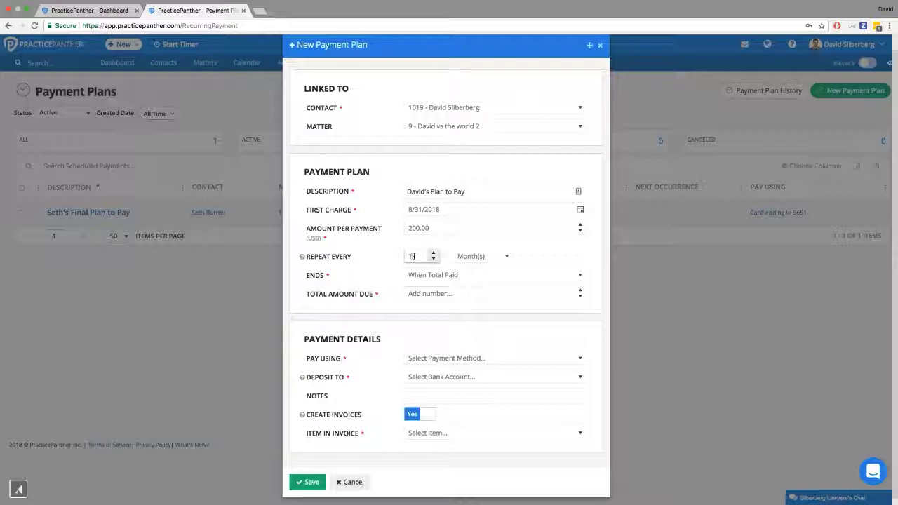
{"action": "left_click", "coordinate": [466, 256]}
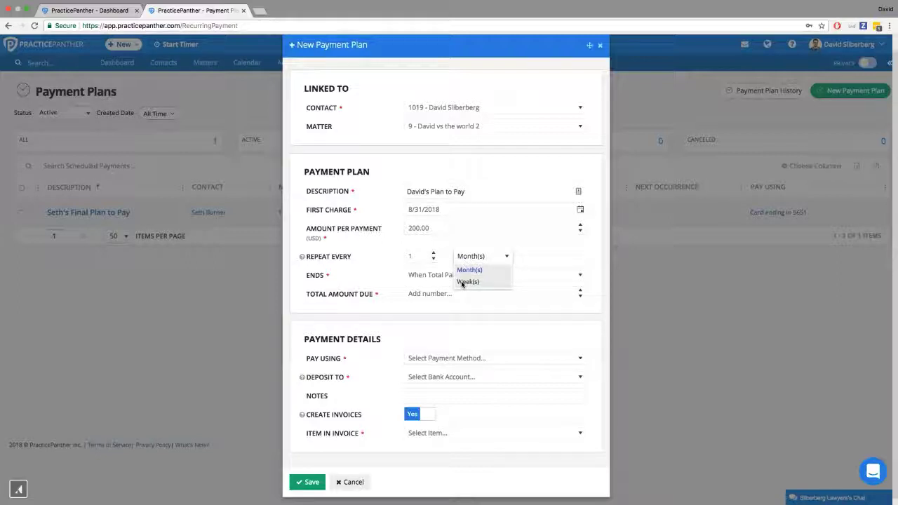
{"action": "left_click", "coordinate": [388, 251]}
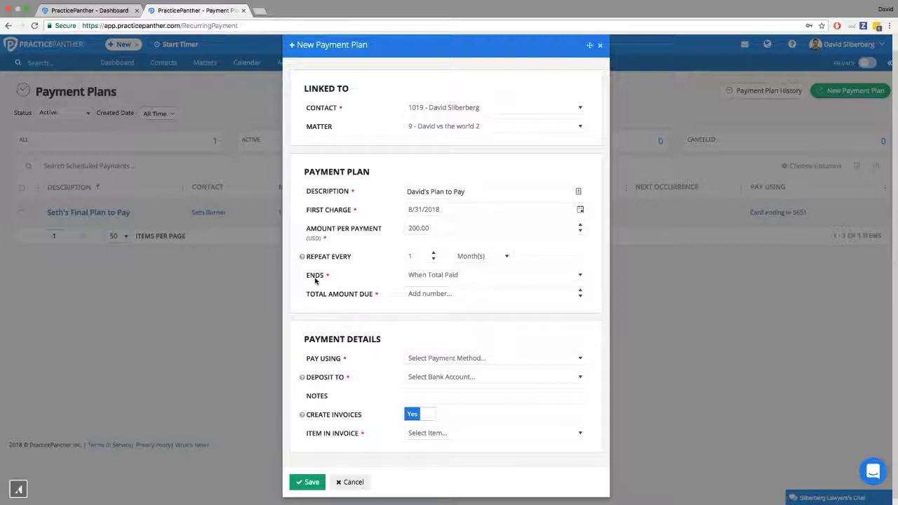
{"action": "left_click", "coordinate": [417, 294]}
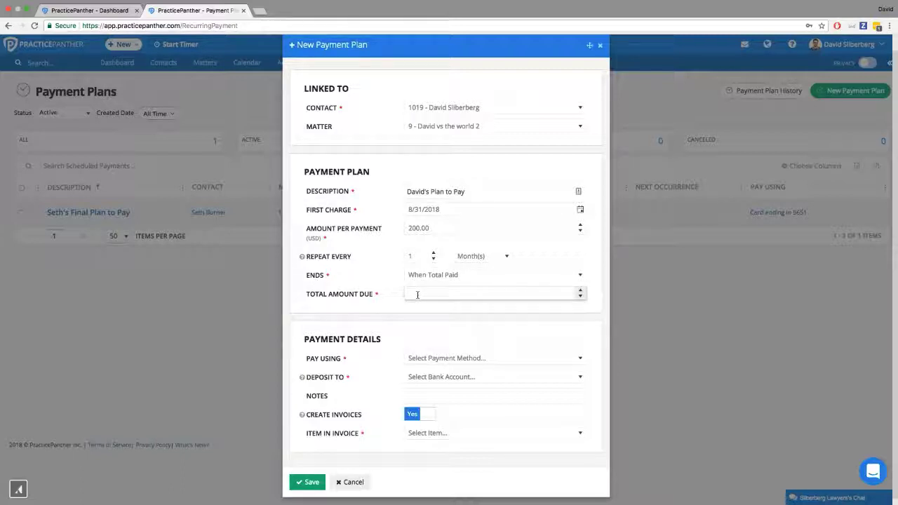
{"action": "type", "text": "2000"}
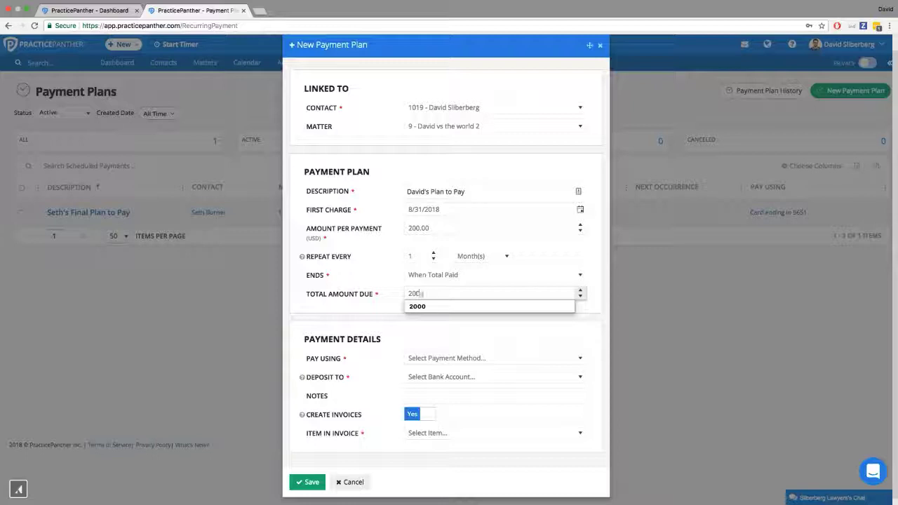
{"action": "left_click", "coordinate": [388, 311]}
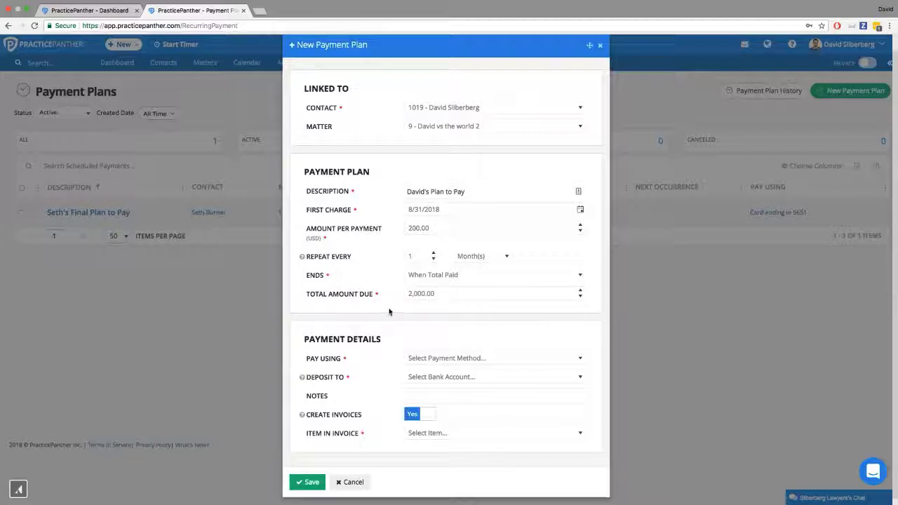
Step: Try ending the payment plan at a specific date, with 1/30/2019 as the end date
{"action": "left_click", "coordinate": [435, 276]}
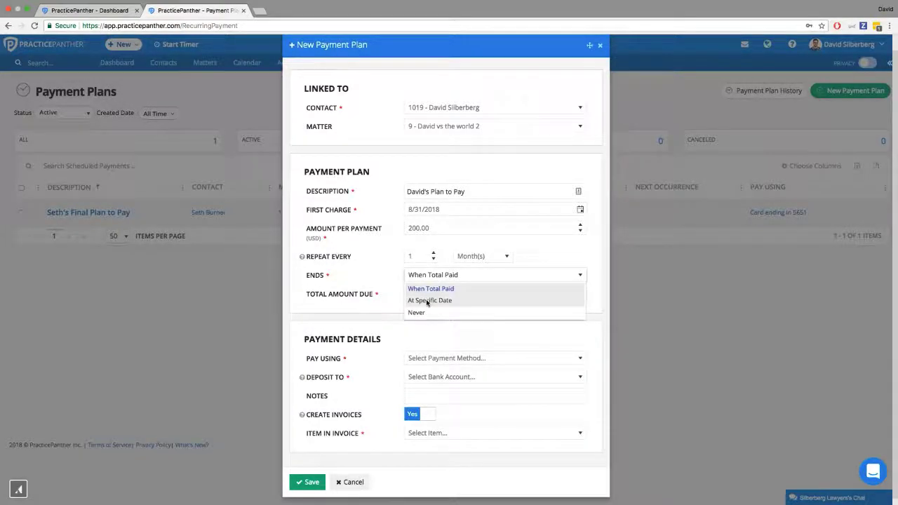
{"action": "left_click", "coordinate": [427, 301]}
{"action": "left_click", "coordinate": [579, 294]}
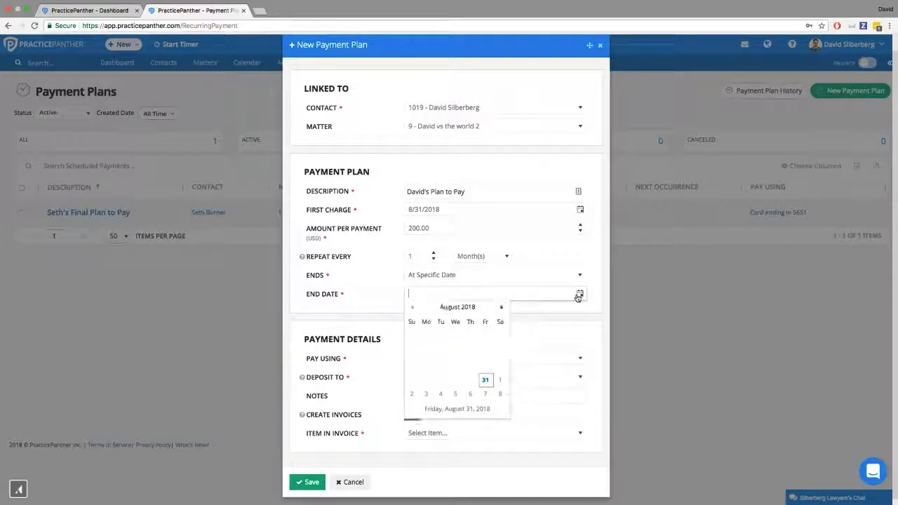
{"action": "left_click", "coordinate": [501, 309]}
{"action": "left_click", "coordinate": [501, 308]}
{"action": "left_click", "coordinate": [501, 308]}
{"action": "left_click", "coordinate": [500, 308]}
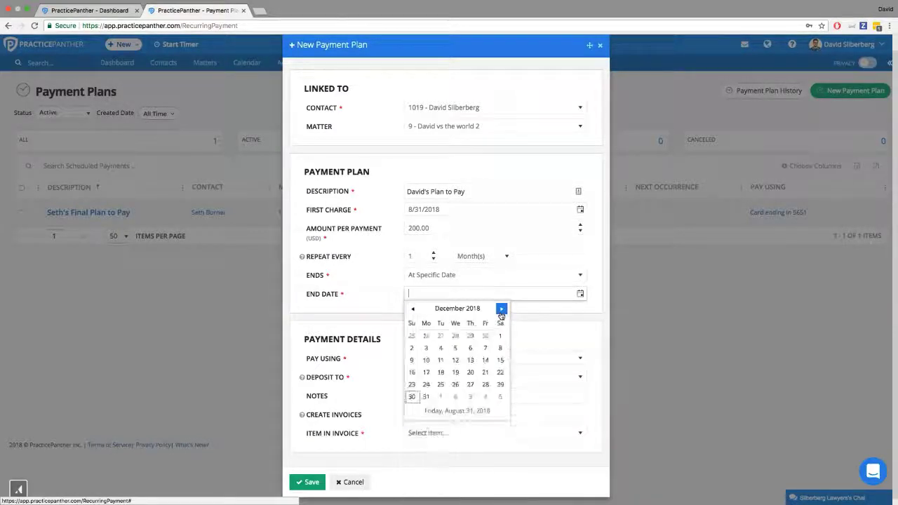
{"action": "left_click", "coordinate": [501, 308]}
{"action": "left_click", "coordinate": [455, 383]}
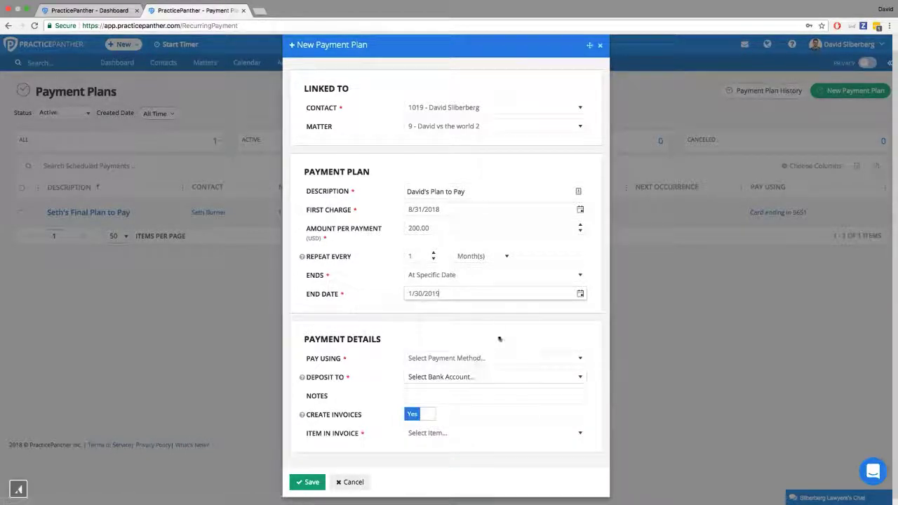
Step: Try Never as the plan's end condition and return it to When Total Paid
{"action": "left_click", "coordinate": [581, 278]}
{"action": "left_click", "coordinate": [421, 315]}
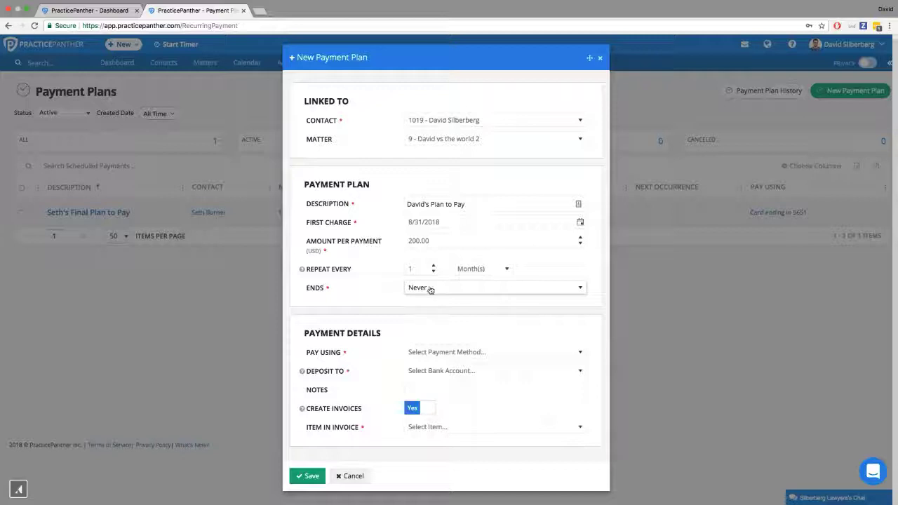
{"action": "left_click", "coordinate": [428, 288]}
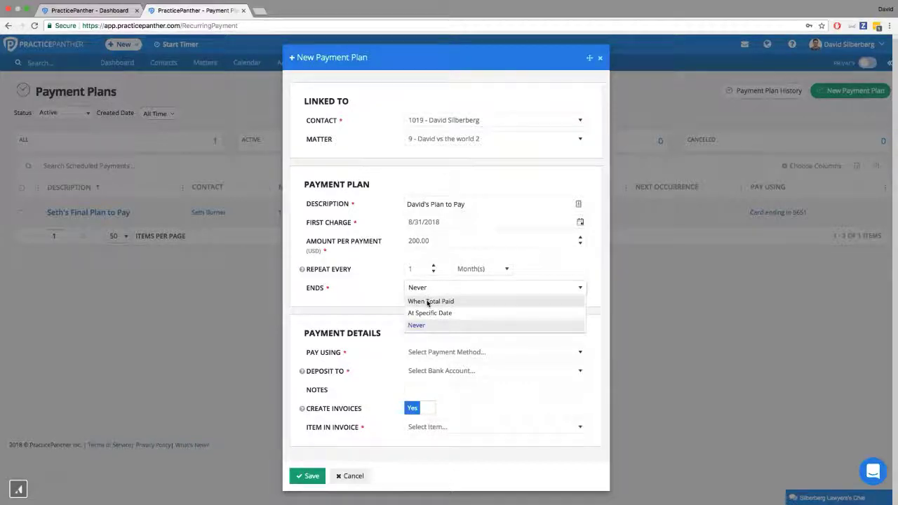
{"action": "left_click", "coordinate": [429, 301]}
{"action": "left_click", "coordinate": [386, 309]}
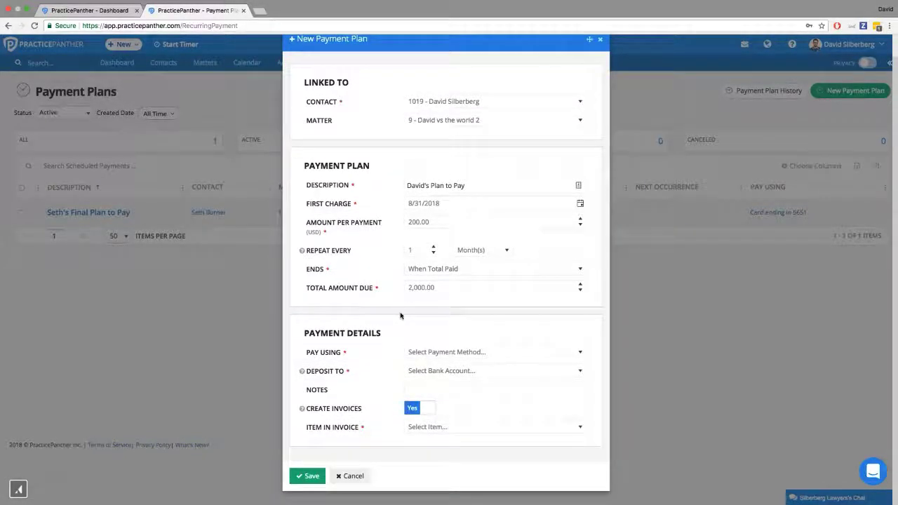
Step: Open the new payment method form from the plan's Pay Using setting and examine its credit card and billing fields
{"action": "left_click", "coordinate": [431, 352]}
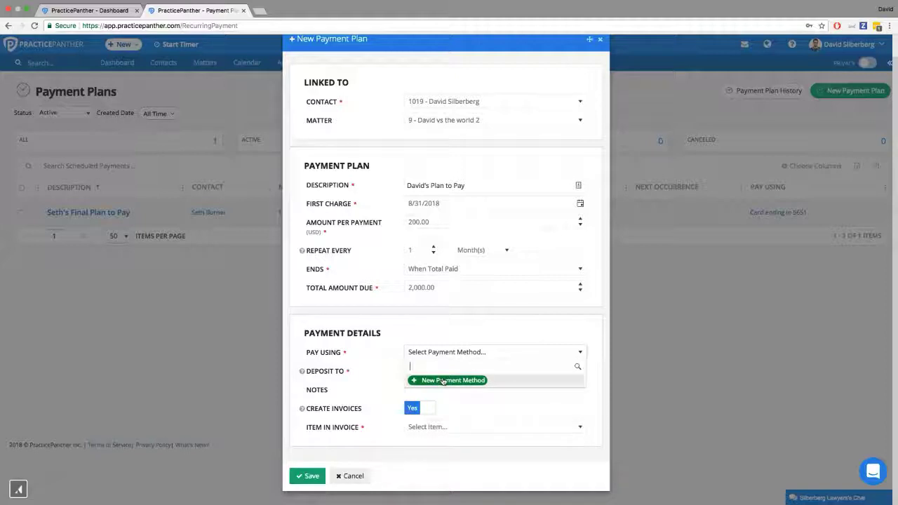
{"action": "left_click", "coordinate": [443, 380]}
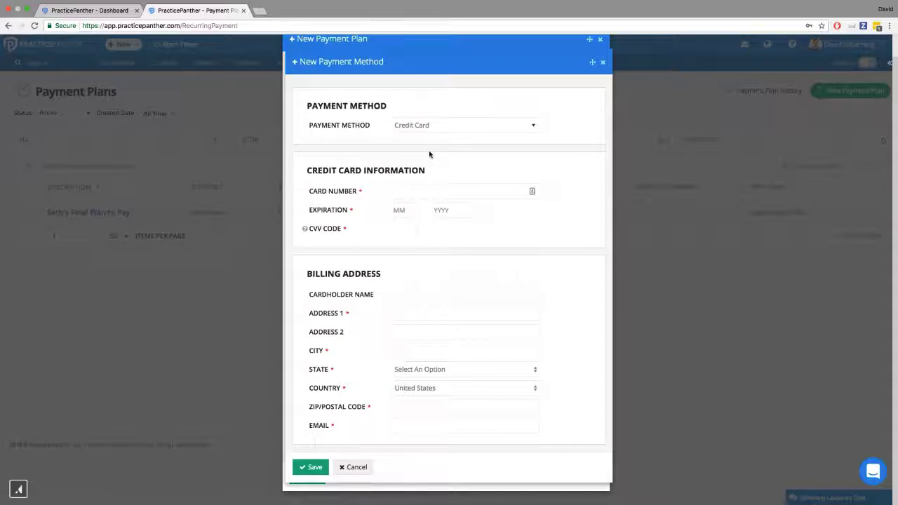
{"action": "left_click", "coordinate": [402, 193]}
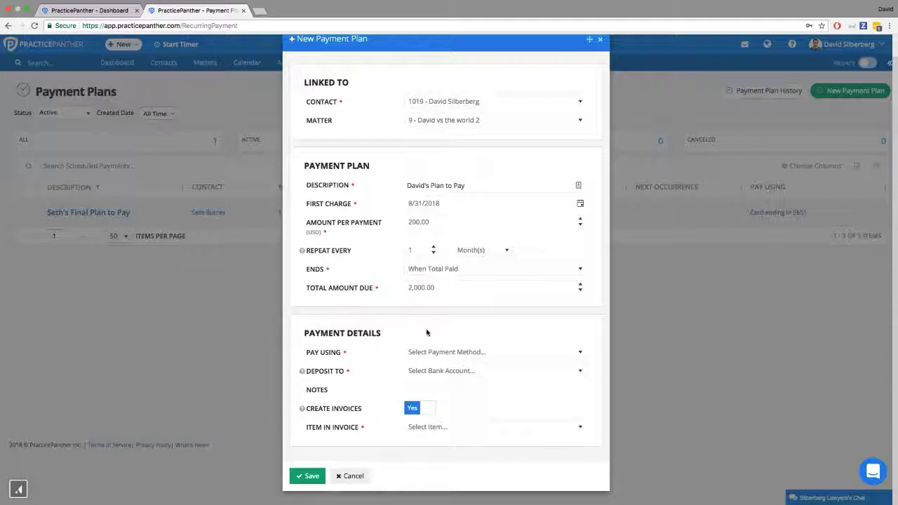
Step: Set the plan's payments to be deposited to the Operating Account
{"action": "left_click", "coordinate": [412, 371]}
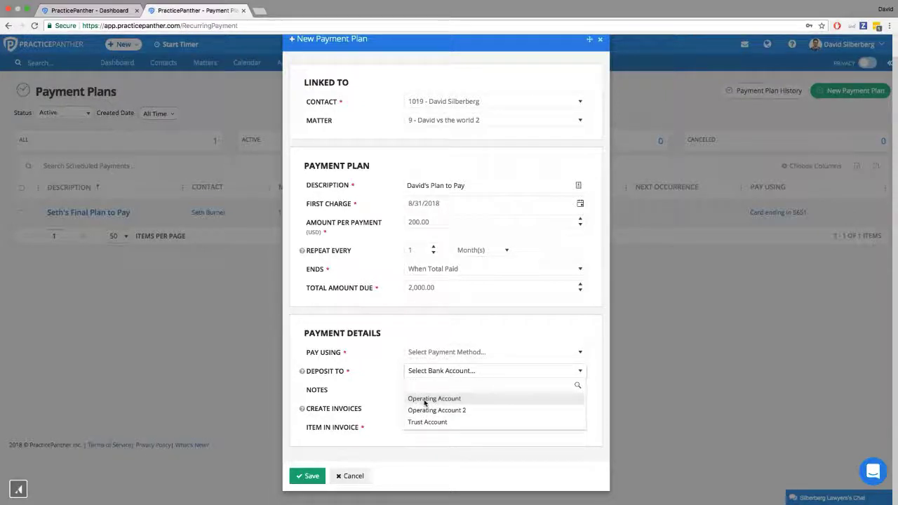
{"action": "left_click", "coordinate": [425, 400]}
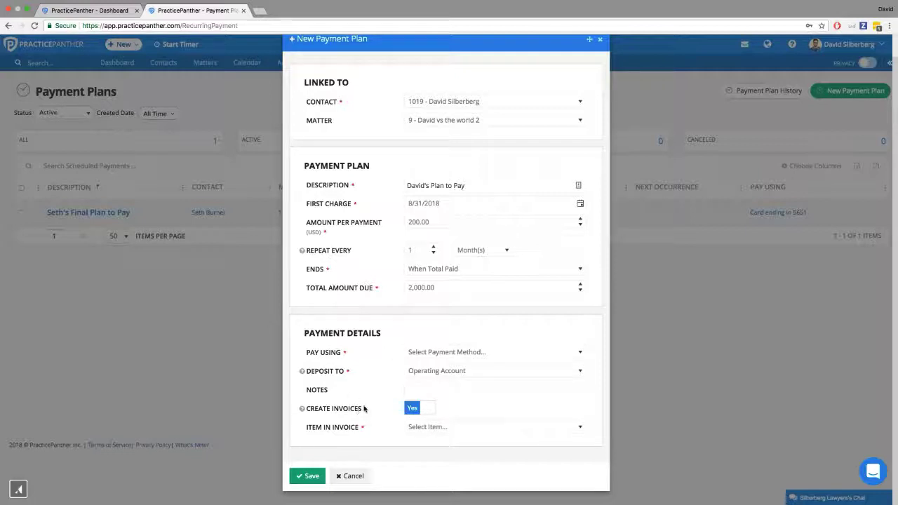
Step: Keep invoice creation enabled for the payment plan and choose Monthly Payment as the item in the invoice
{"action": "left_click_drag", "start_coordinate": [332, 416], "coordinate": [309, 412]}
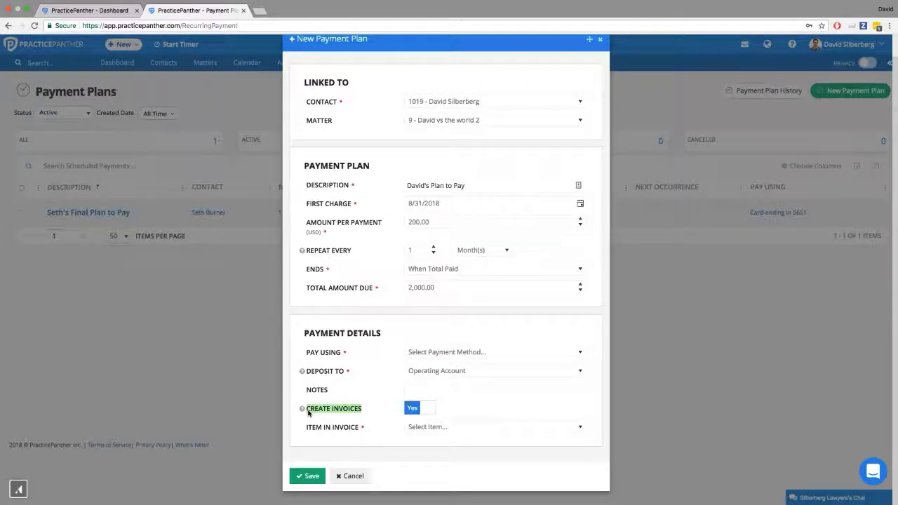
{"action": "left_click", "coordinate": [364, 410]}
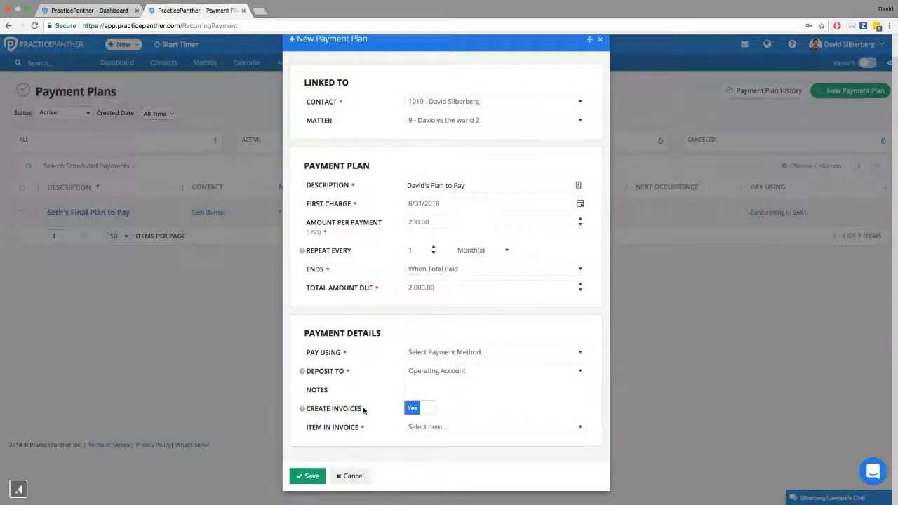
{"action": "left_click", "coordinate": [421, 426]}
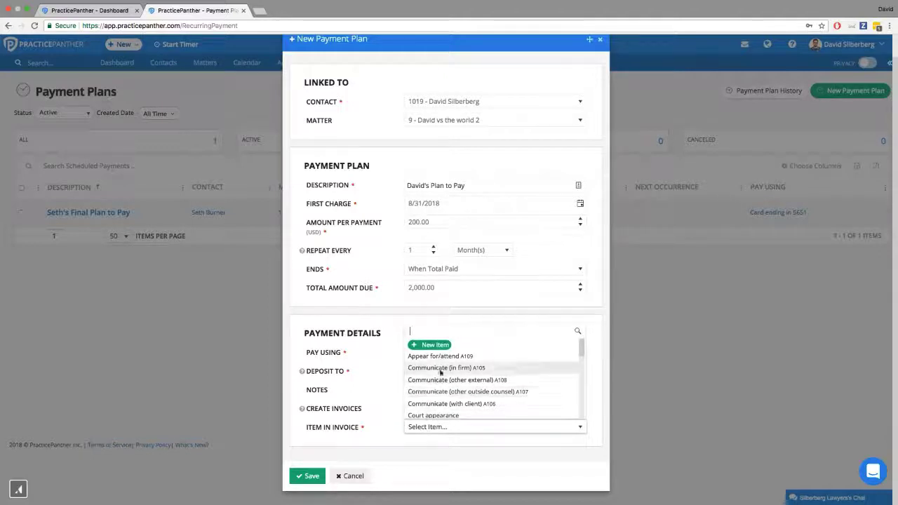
{"action": "scroll", "coordinate": [438, 383], "scroll_direction": "down", "scroll_amount": 2}
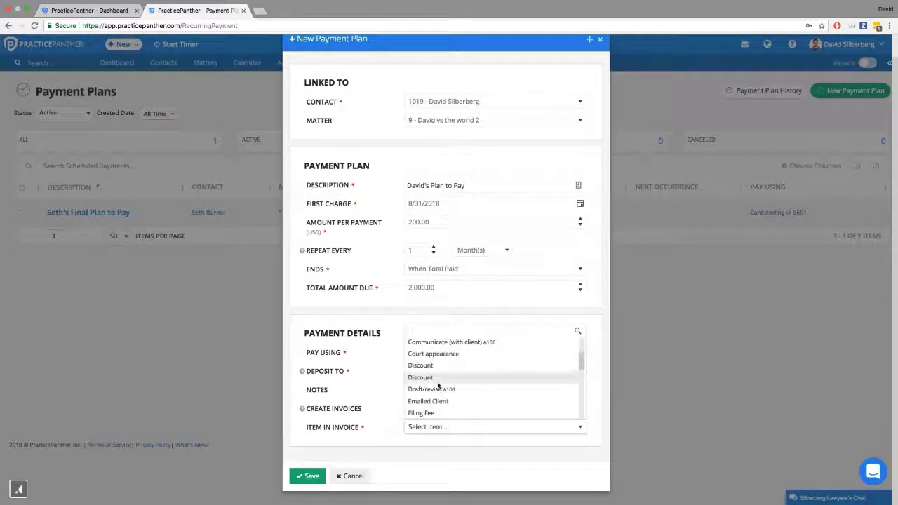
{"action": "scroll", "coordinate": [438, 385], "scroll_direction": "down", "scroll_amount": 3}
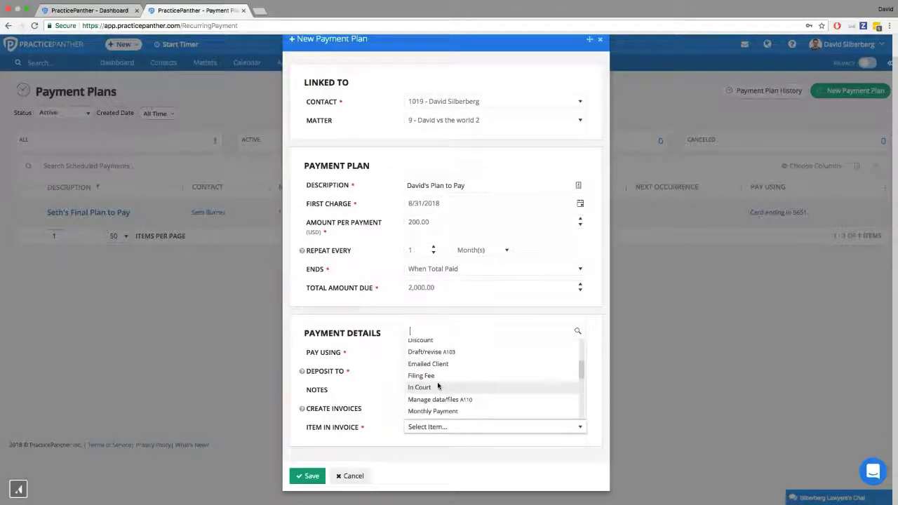
{"action": "scroll", "coordinate": [435, 379], "scroll_direction": "up", "scroll_amount": 5}
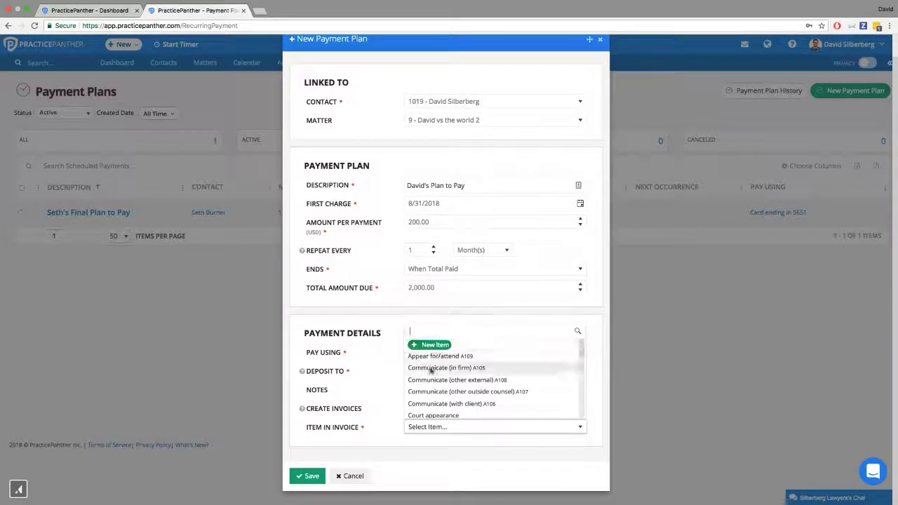
{"action": "scroll", "coordinate": [431, 370], "scroll_direction": "down", "scroll_amount": 5}
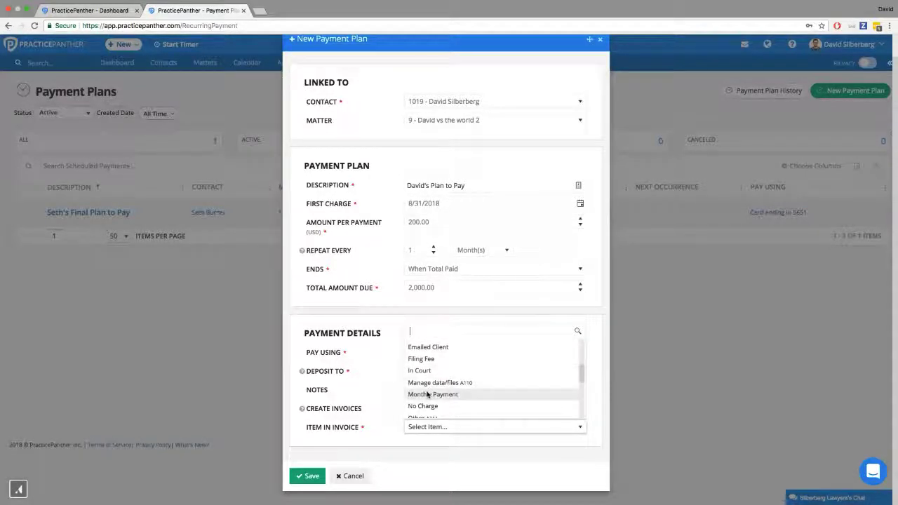
{"action": "left_click", "coordinate": [427, 395]}
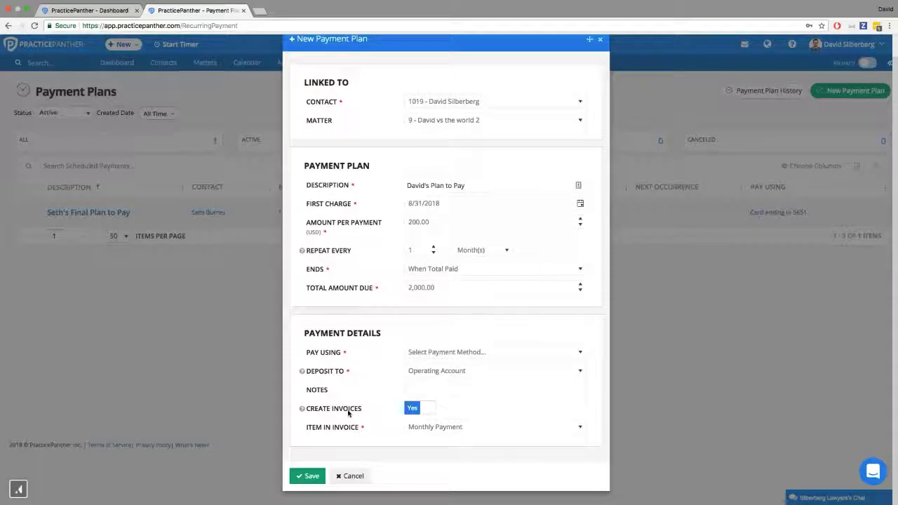
{"action": "left_click", "coordinate": [425, 221]}
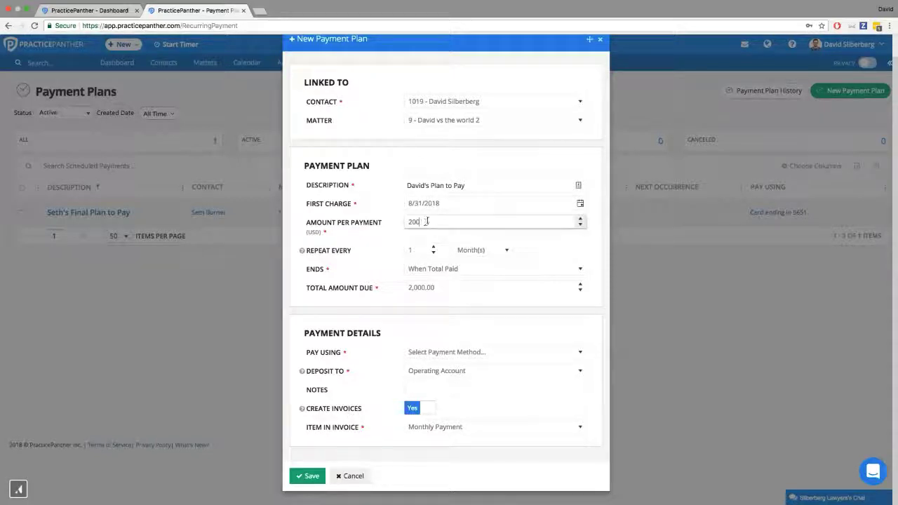
{"action": "double_click", "coordinate": [407, 222]}
{"action": "left_click", "coordinate": [353, 309]}
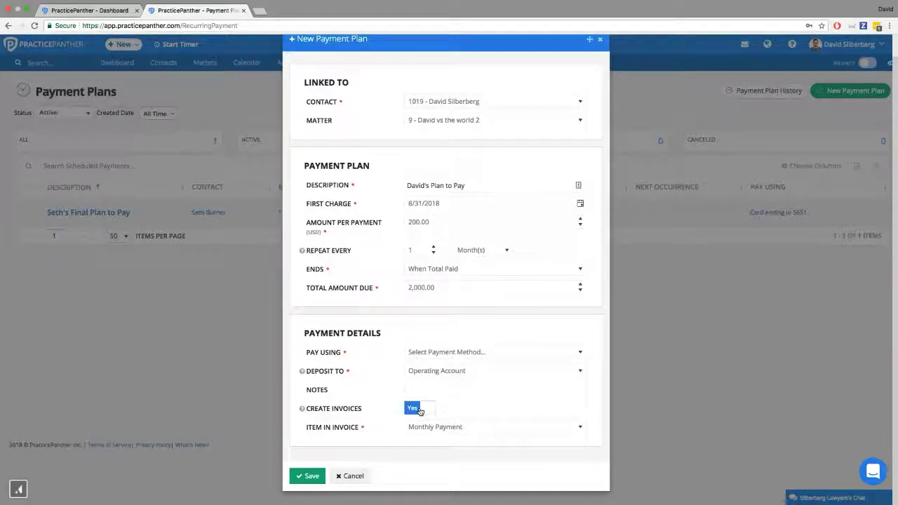
Step: Try depositing the plan's payments to the Trust Account with Create Invoices set to No
{"action": "left_click", "coordinate": [437, 374]}
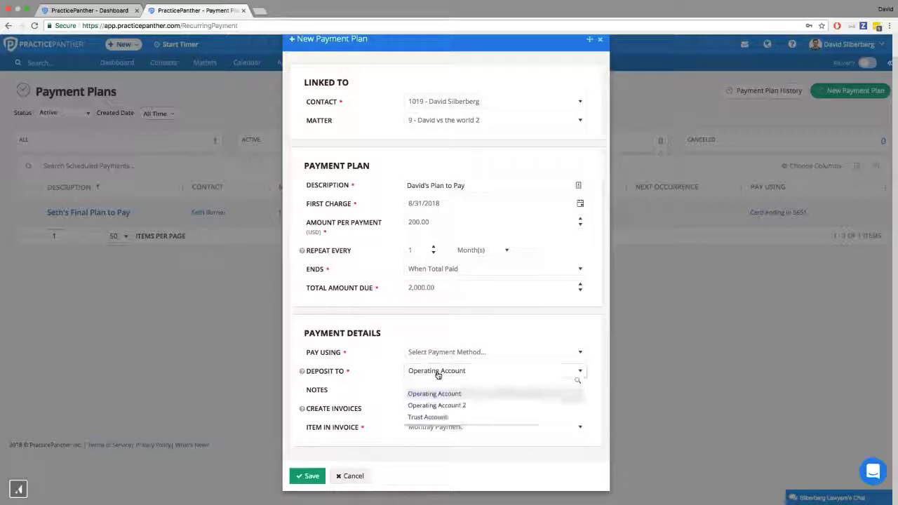
{"action": "left_click", "coordinate": [395, 373]}
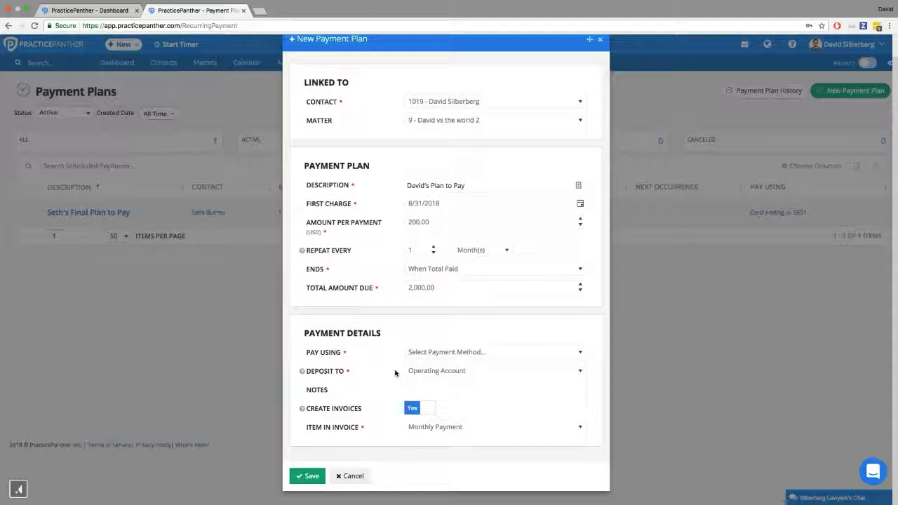
{"action": "left_click", "coordinate": [421, 371]}
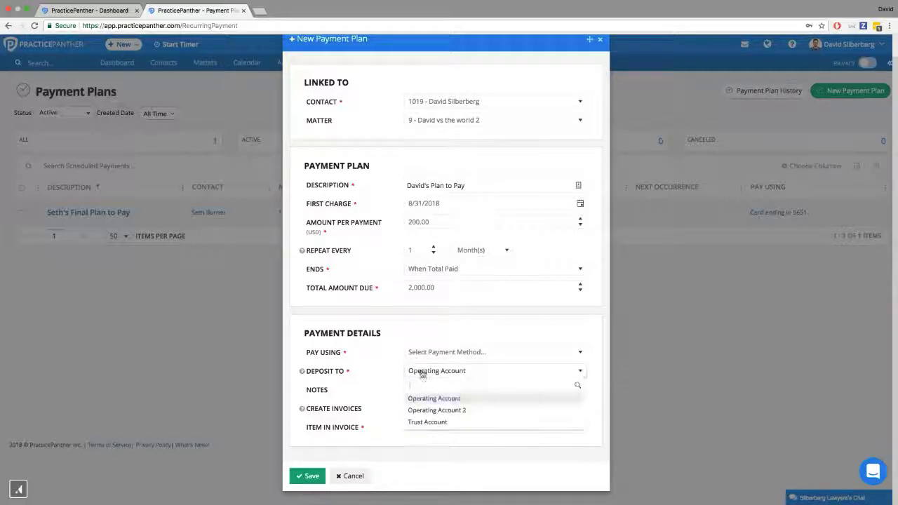
{"action": "left_click", "coordinate": [426, 422]}
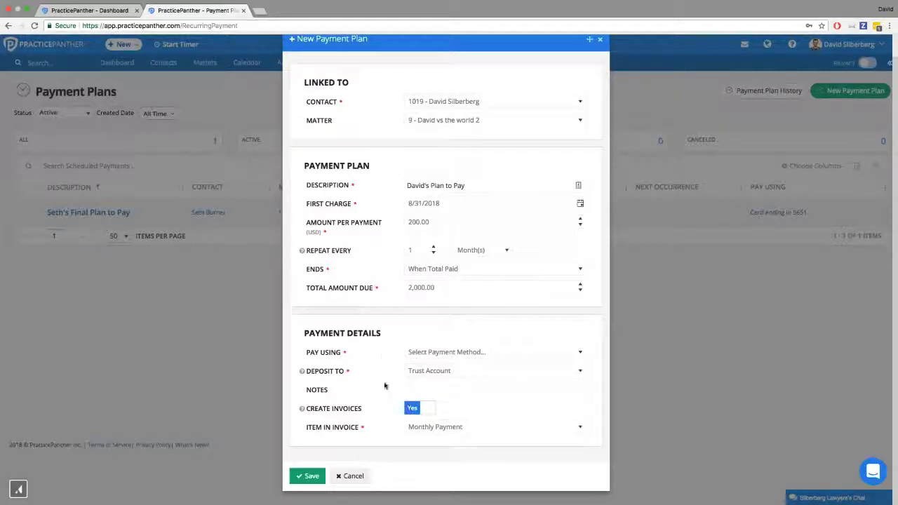
{"action": "left_click", "coordinate": [423, 408]}
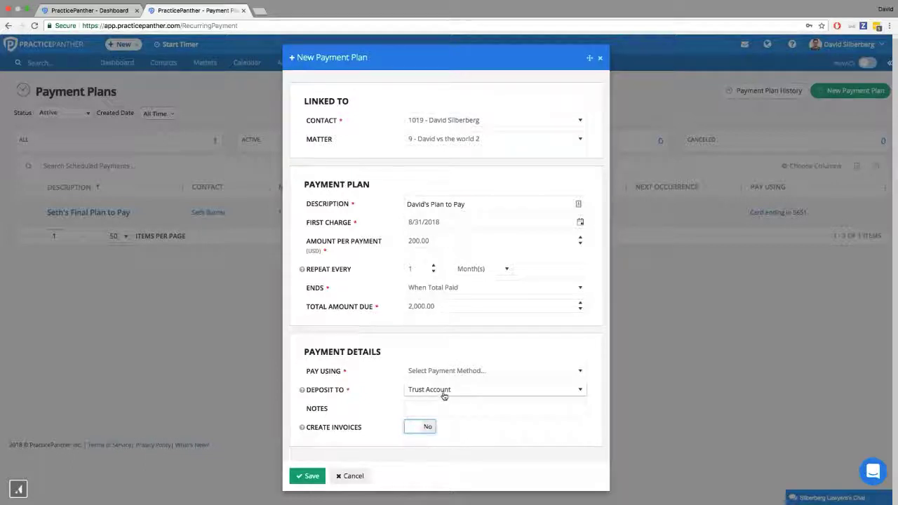
Step: Return the plan's deposit account to Operating Account and discard the new payment plan without saving
{"action": "left_click", "coordinate": [443, 396]}
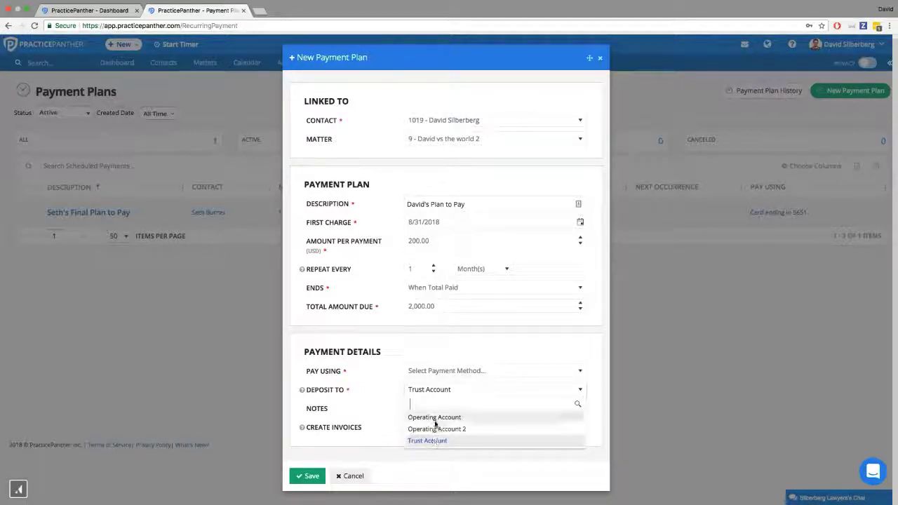
{"action": "left_click", "coordinate": [434, 419]}
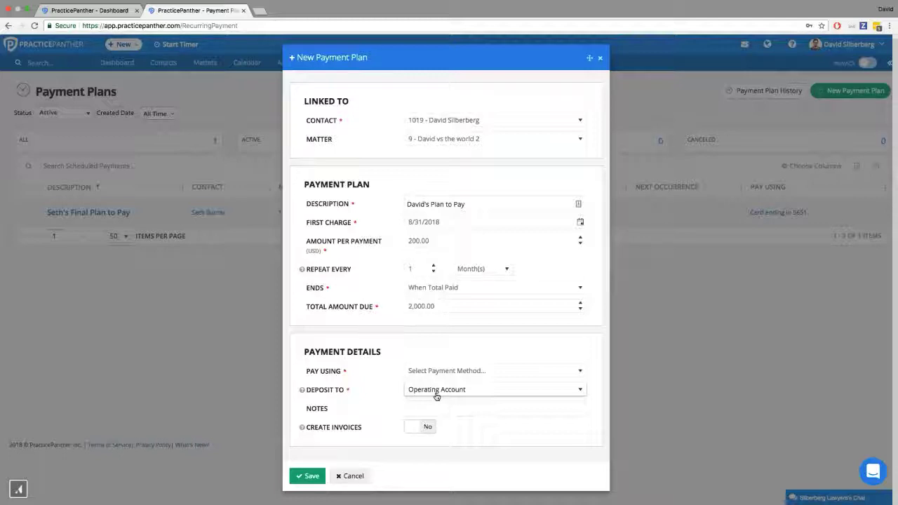
{"action": "left_click", "coordinate": [350, 476]}
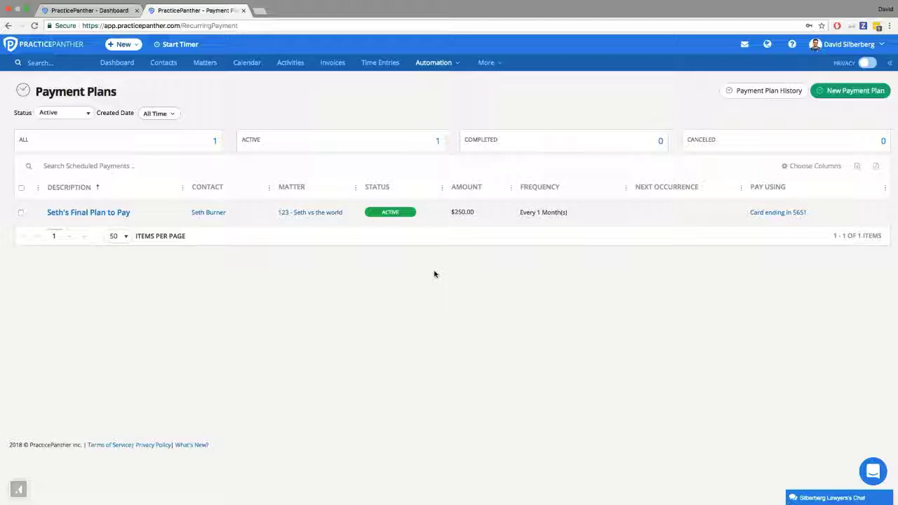
Step: Open the payment plan history and look through the listed payments, their statuses, invoices and amounts
{"action": "left_click", "coordinate": [770, 92]}
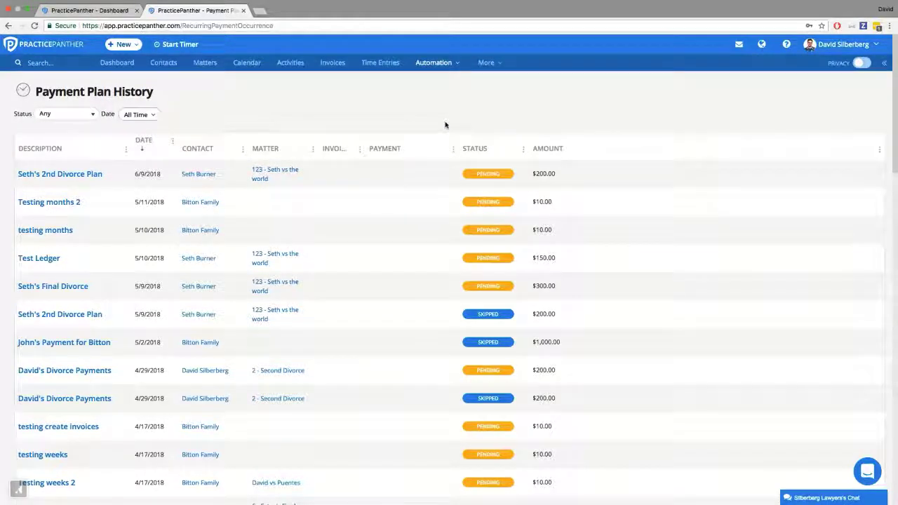
{"action": "scroll", "coordinate": [441, 156], "scroll_direction": "down", "scroll_amount": 10}
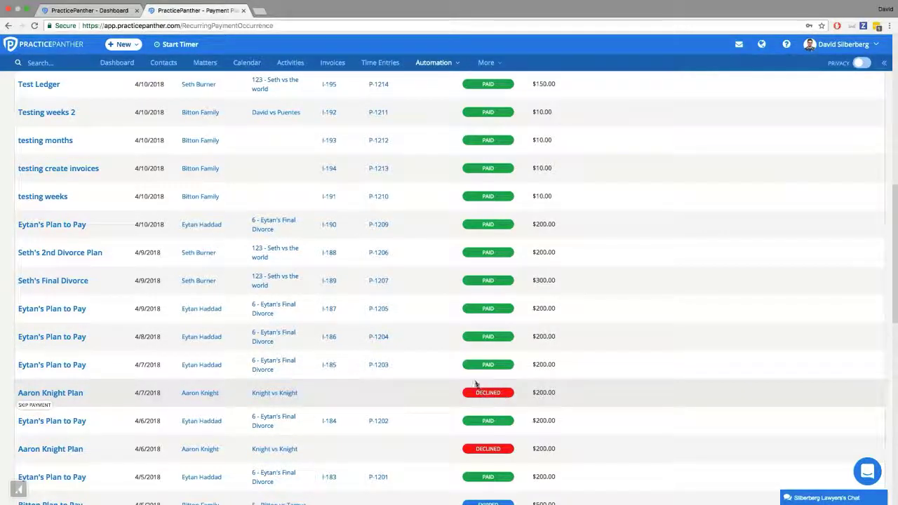
{"action": "scroll", "coordinate": [479, 345], "scroll_direction": "up", "scroll_amount": 1}
{"action": "scroll", "coordinate": [480, 344], "scroll_direction": "down", "scroll_amount": 2}
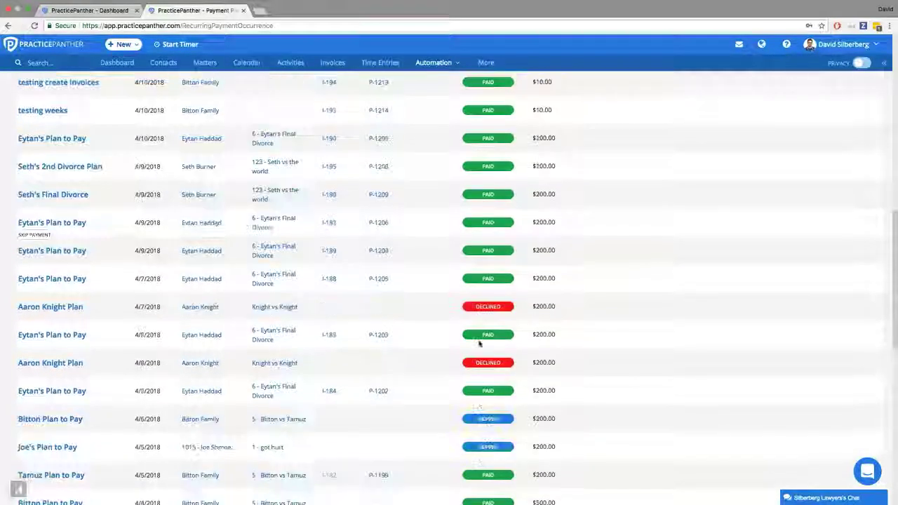
{"action": "scroll", "coordinate": [480, 344], "scroll_direction": "down", "scroll_amount": 1}
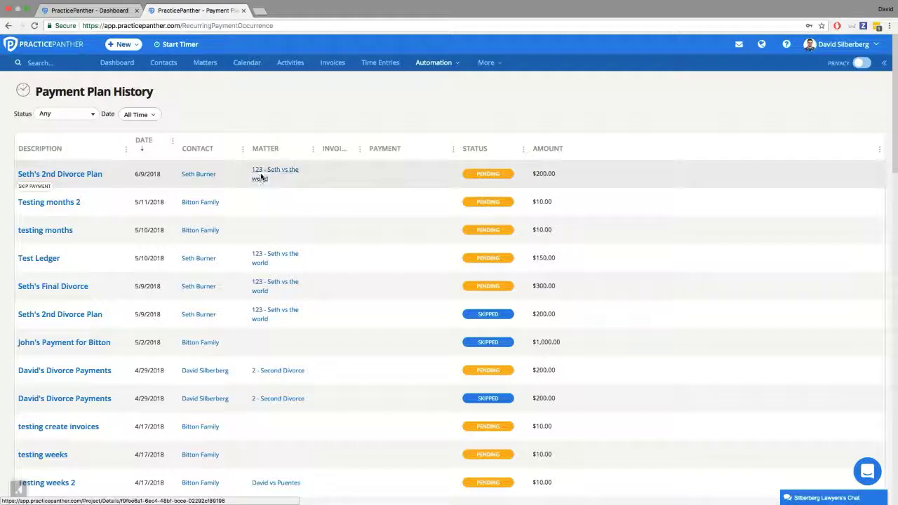
Step: Open the matter linked to the 6/9/2018 payment in the history and view its payment methods and payment plans
{"action": "left_click", "coordinate": [261, 176]}
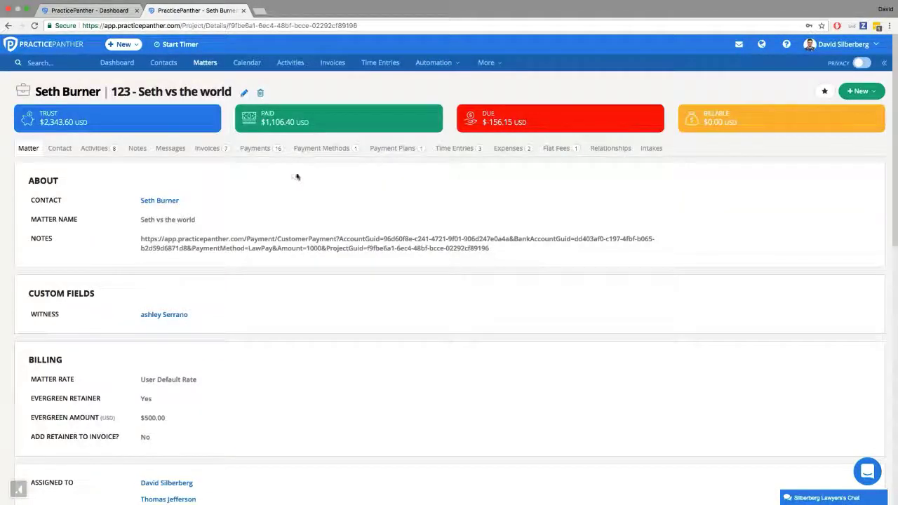
{"action": "left_click", "coordinate": [335, 151]}
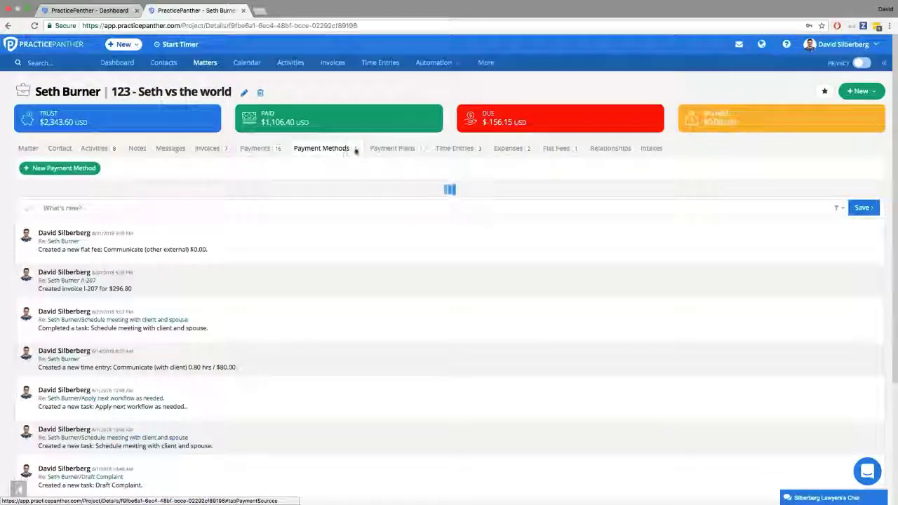
{"action": "left_click", "coordinate": [398, 152]}
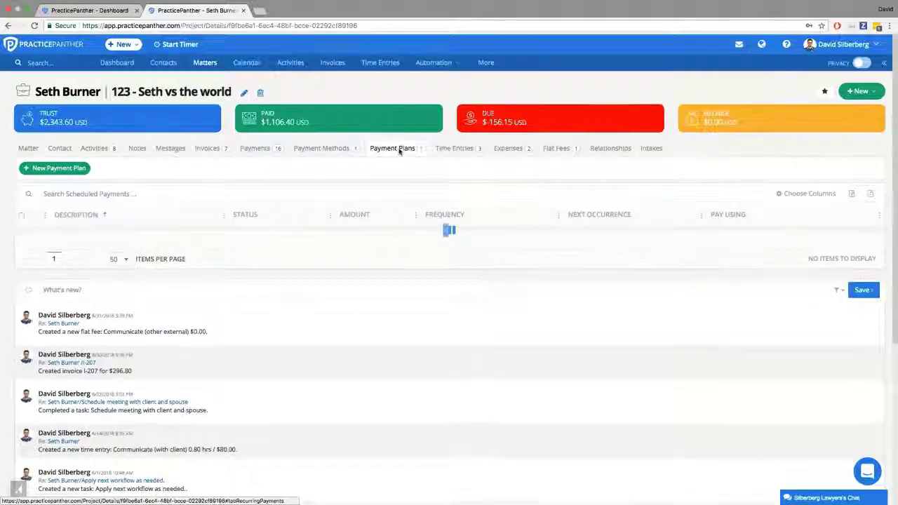